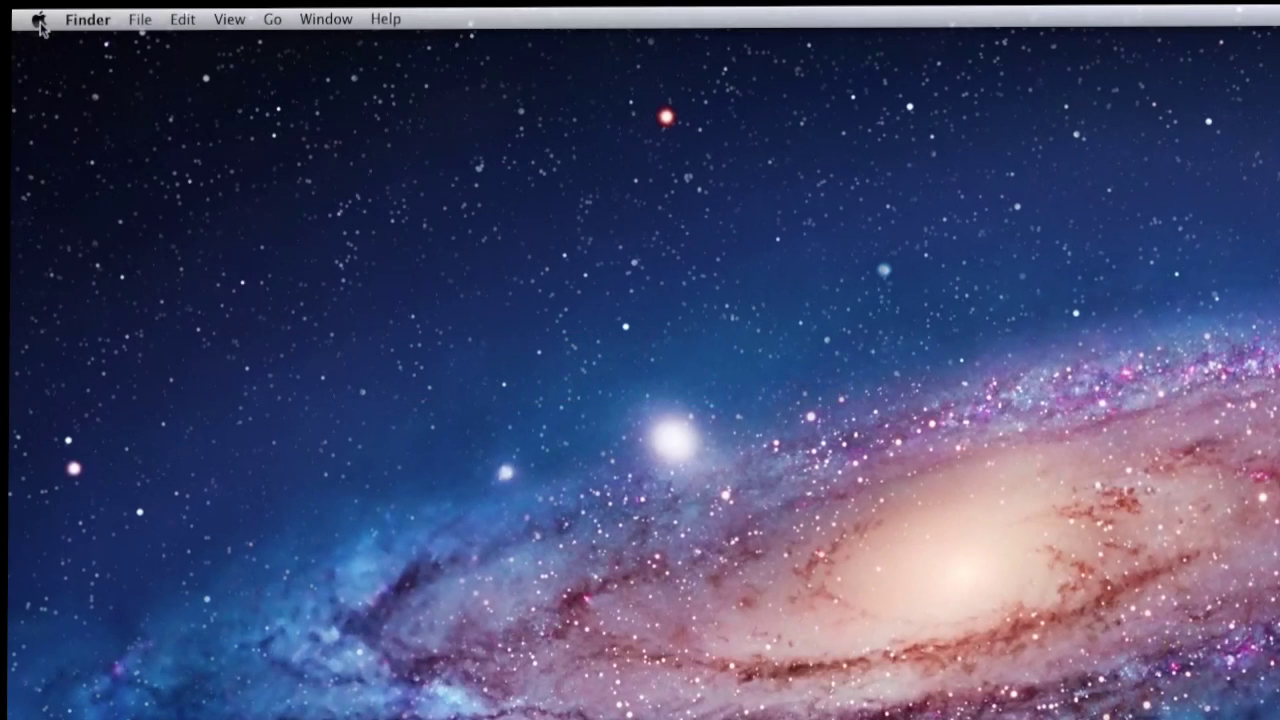
# Open the FileVault settings of Security & Privacy in System Preferences
pyautogui.click(39, 20)
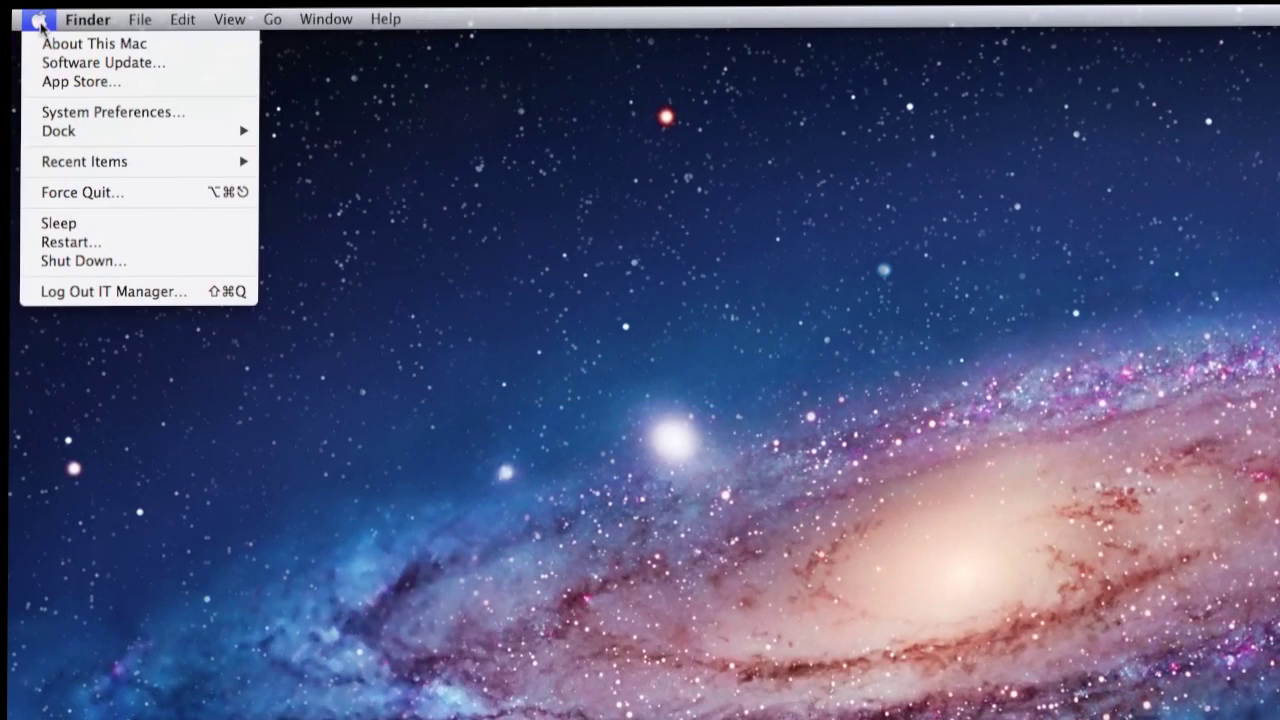
pyautogui.click(40, 115)
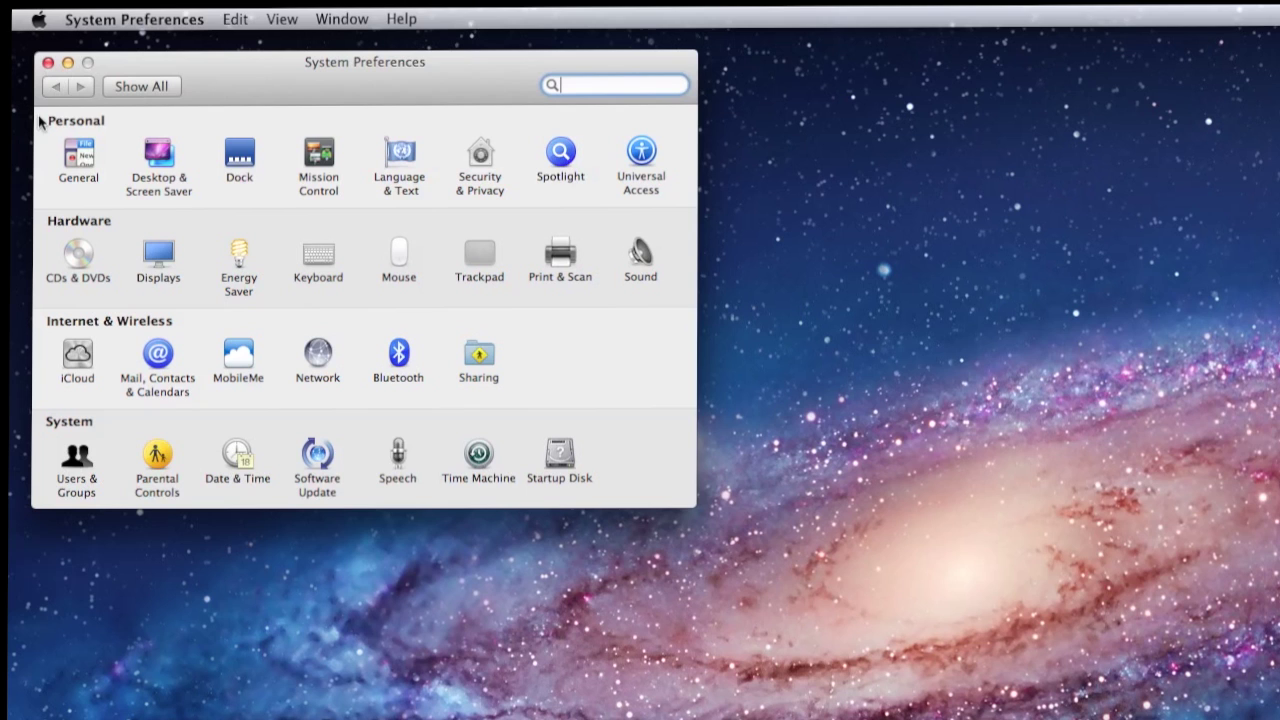
pyautogui.moveTo(134, 63); pyautogui.dragTo(112, 50)
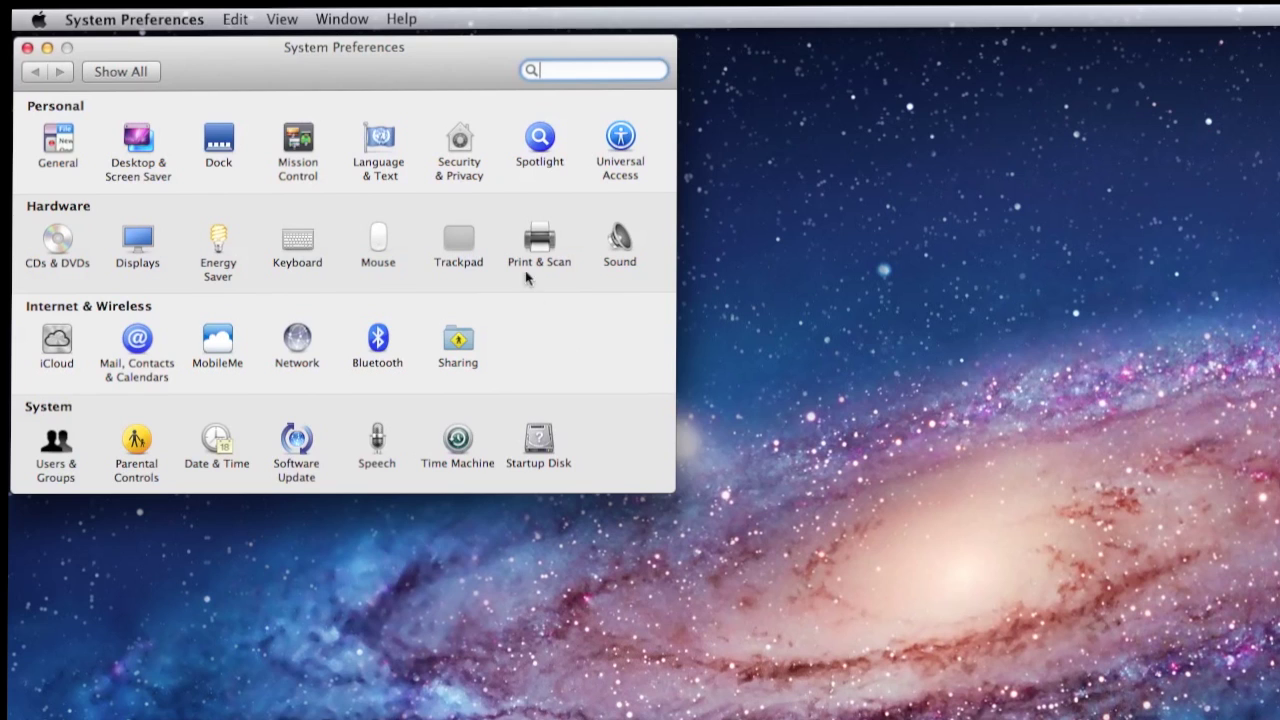
pyautogui.click(465, 146)
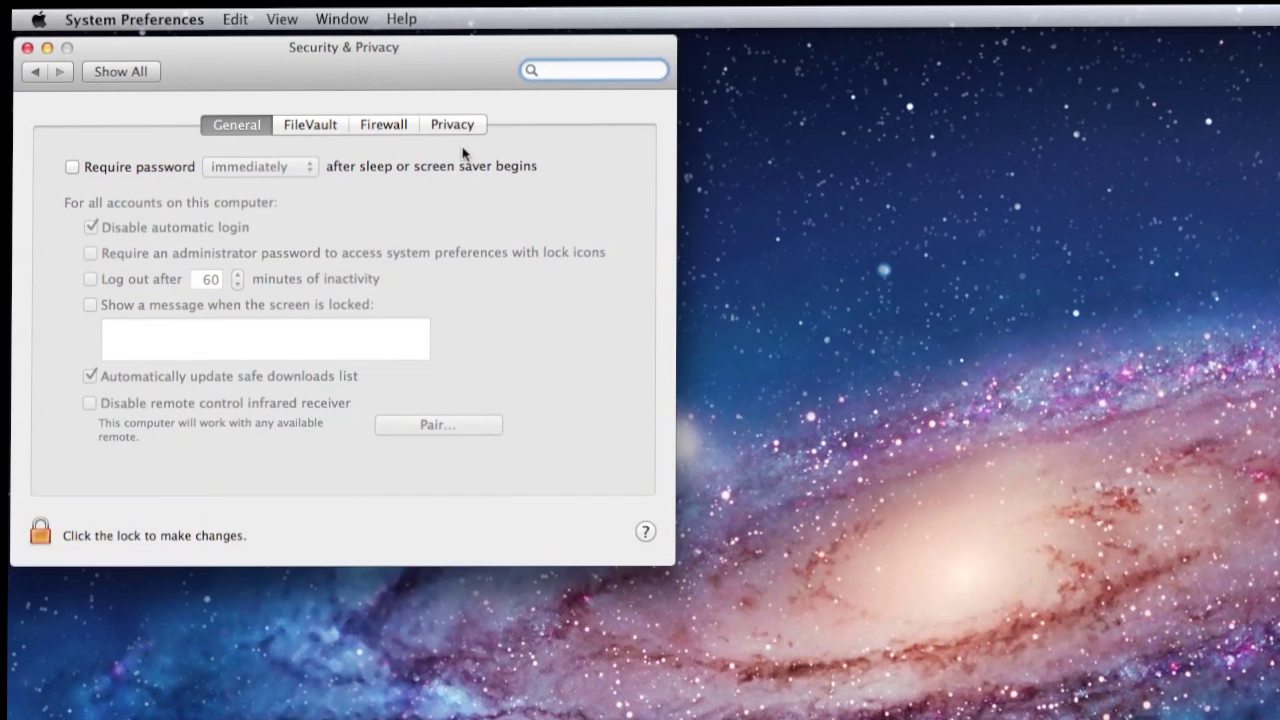
pyautogui.click(341, 135)
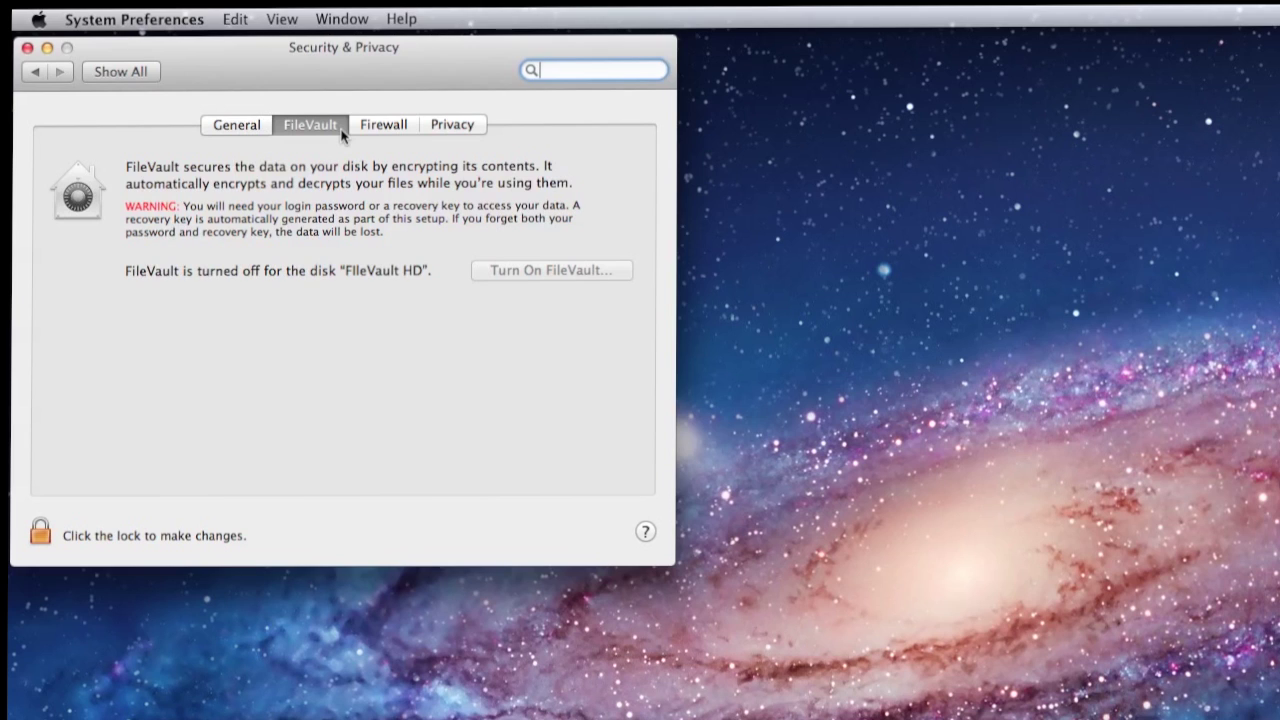
# Unlock the Security & Privacy preferences by entering the administrator account password
pyautogui.click(45, 533)
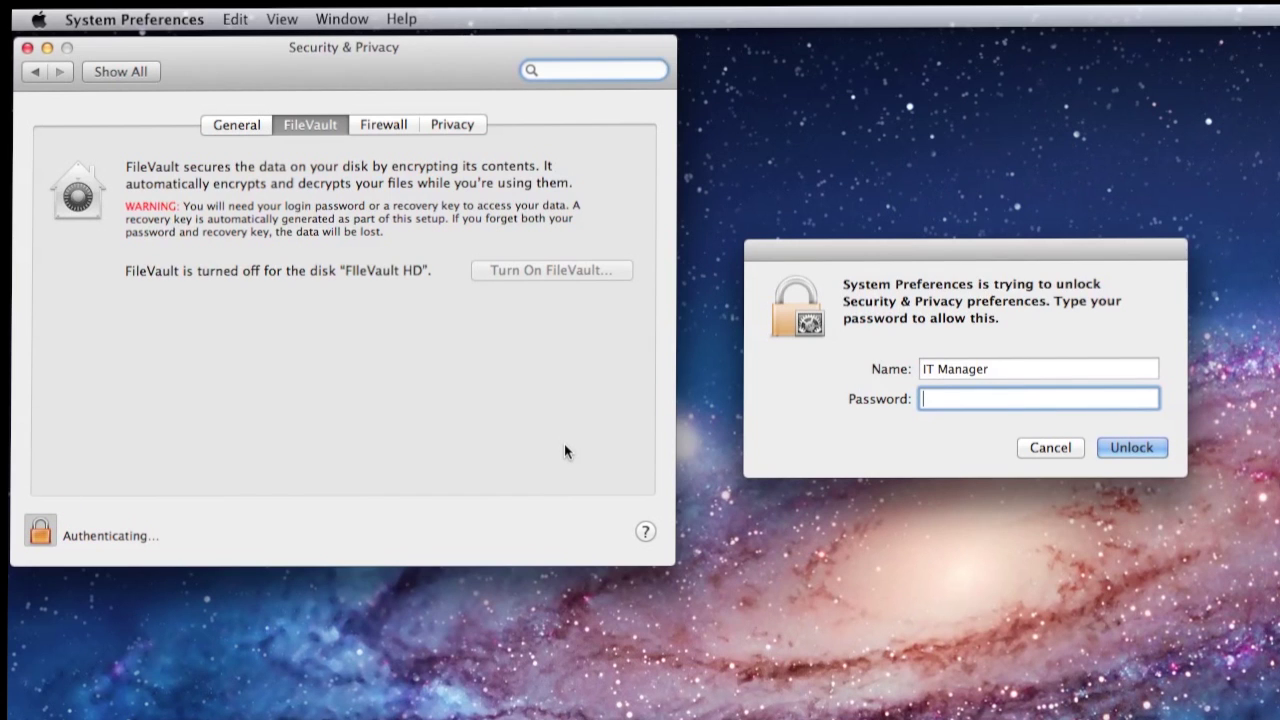
pyautogui.write('*******')
pyautogui.press('Return')
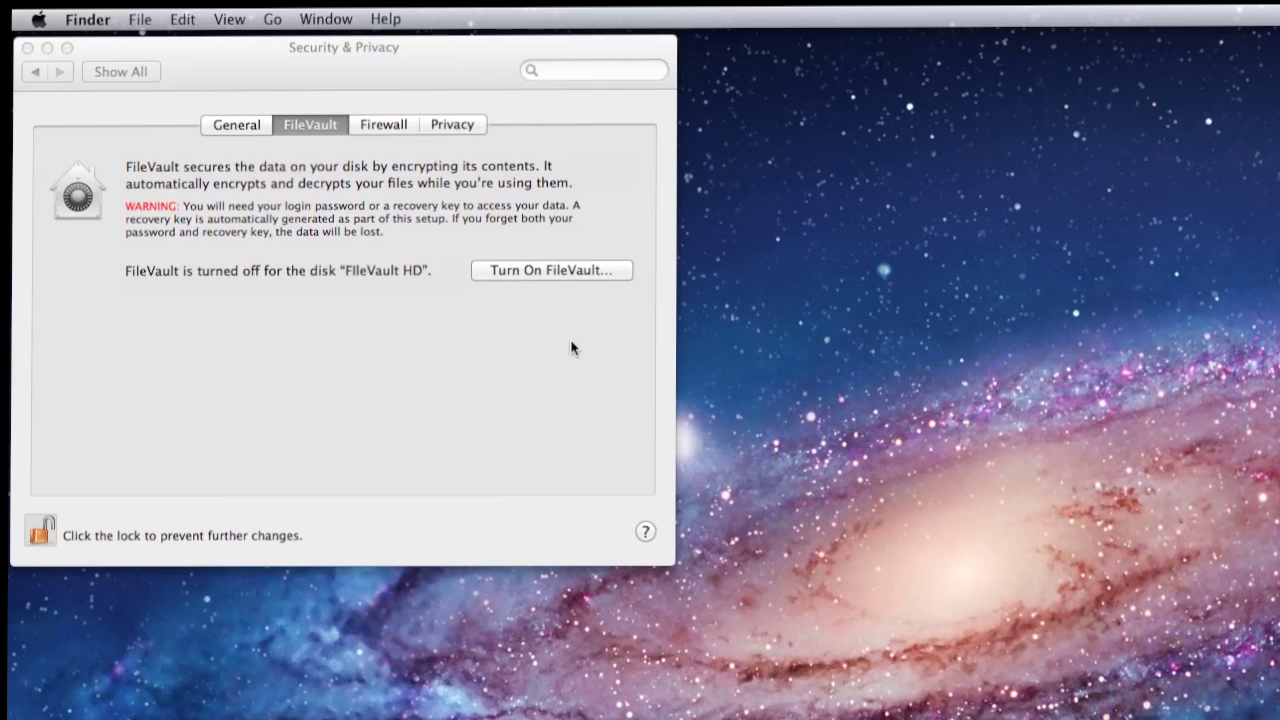
# Turn on FileVault for the startup disk, accepting the generated recovery key and choosing not to store it with Apple
pyautogui.click(551, 270)
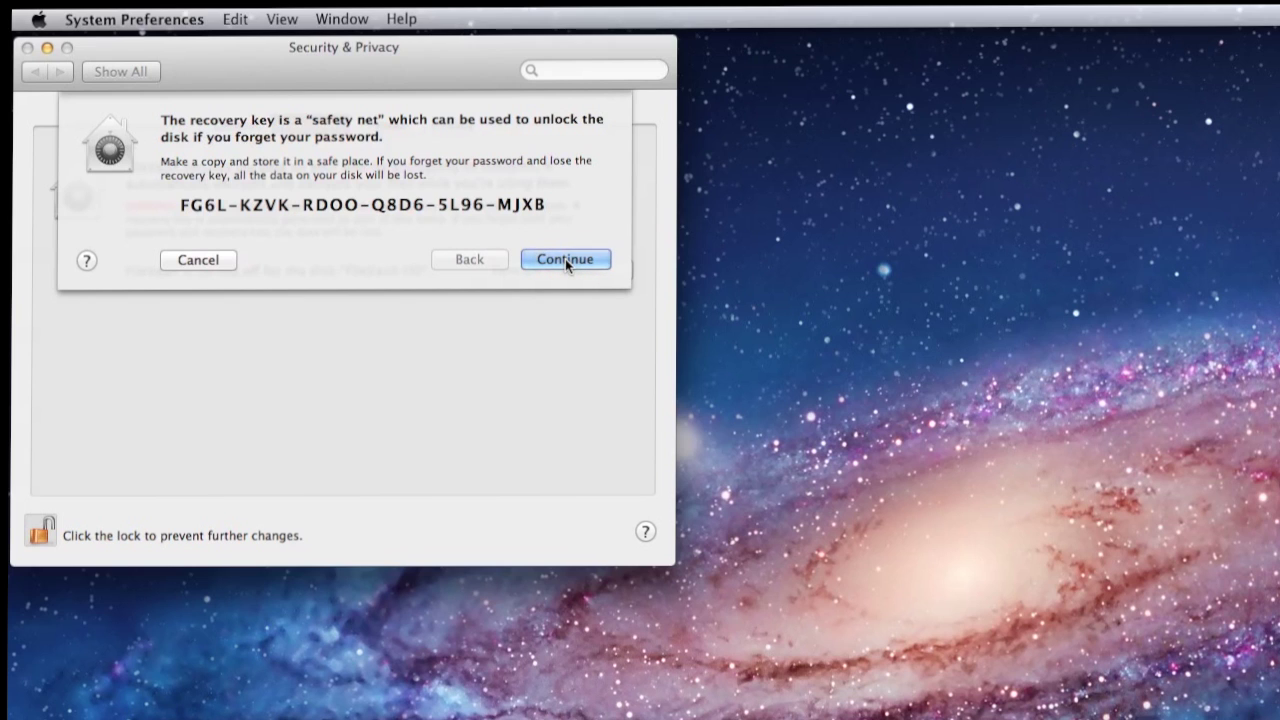
pyautogui.click(565, 258)
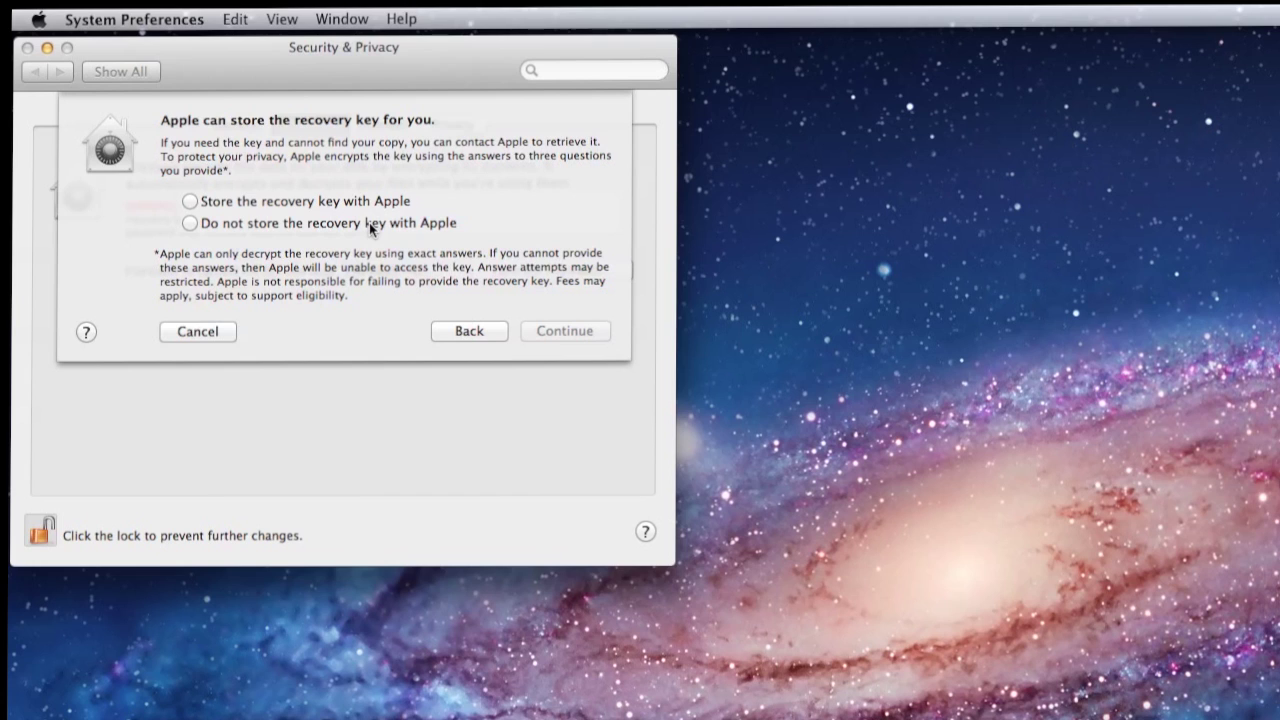
pyautogui.click(369, 222)
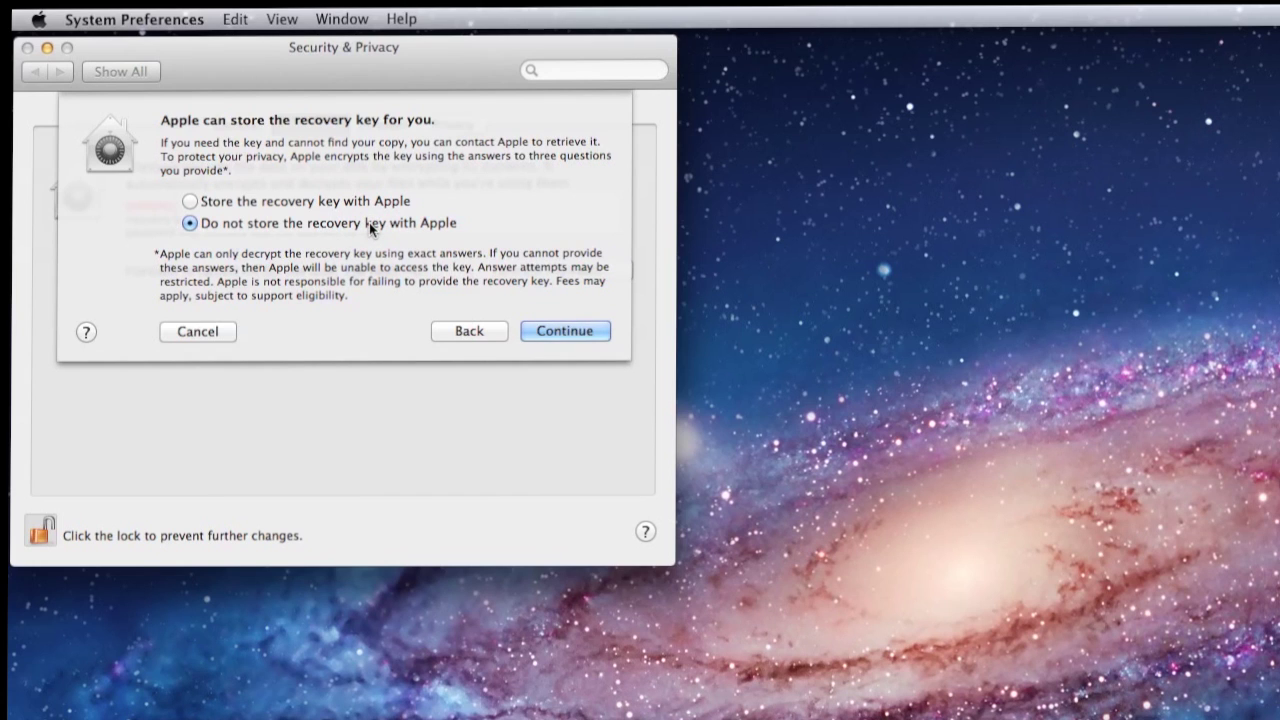
pyautogui.click(566, 332)
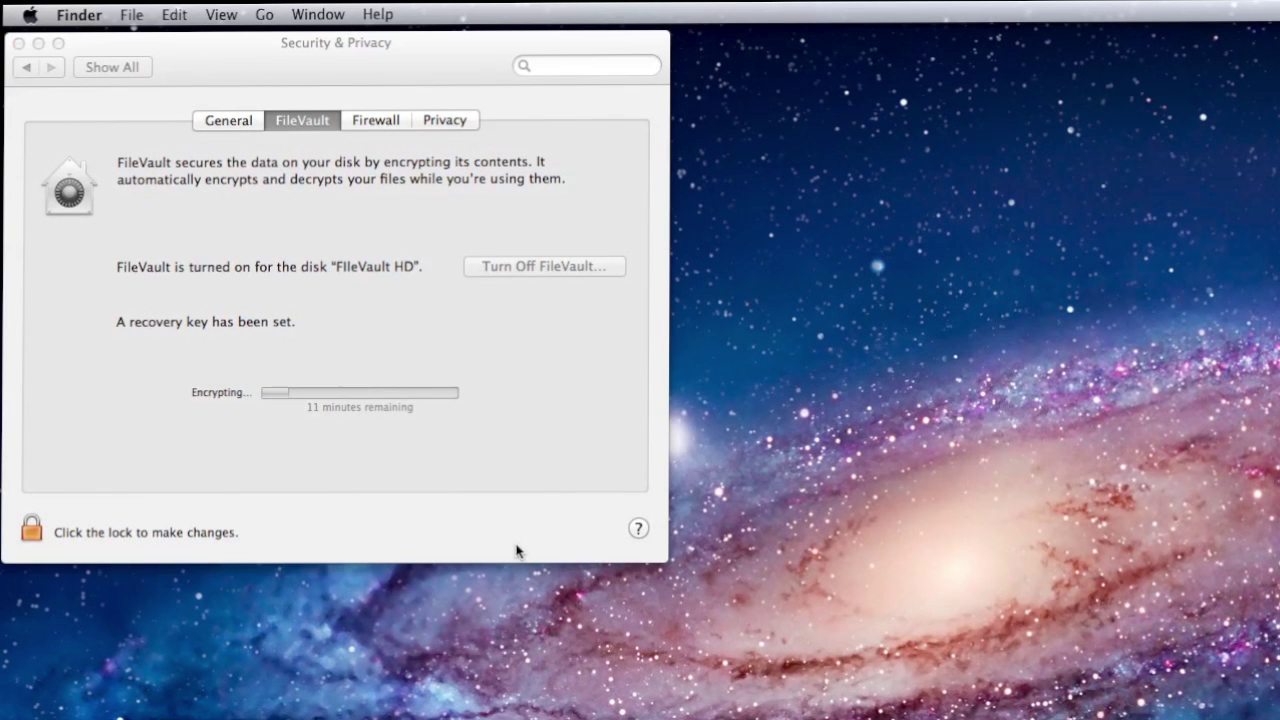
pyautogui.click(515, 550)
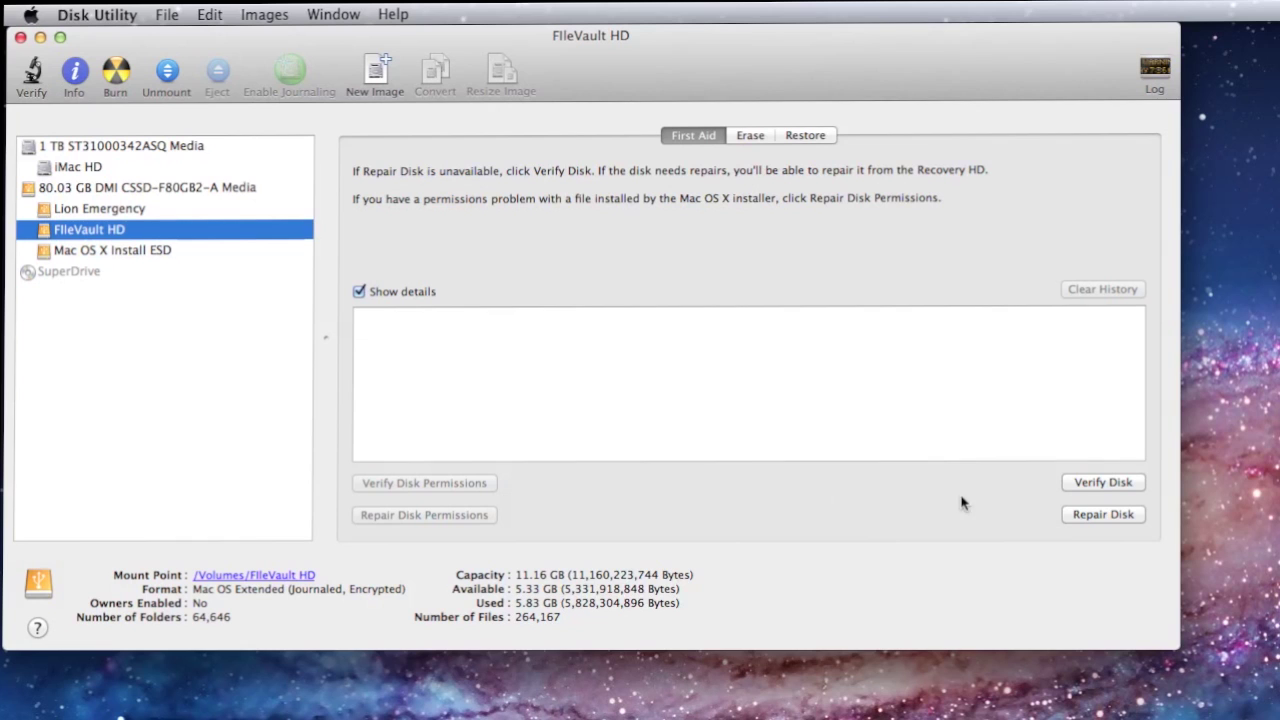
# In Disk Utility, verify the encrypted FIleVault HD disk and mount its volume
pyautogui.click(1104, 483)
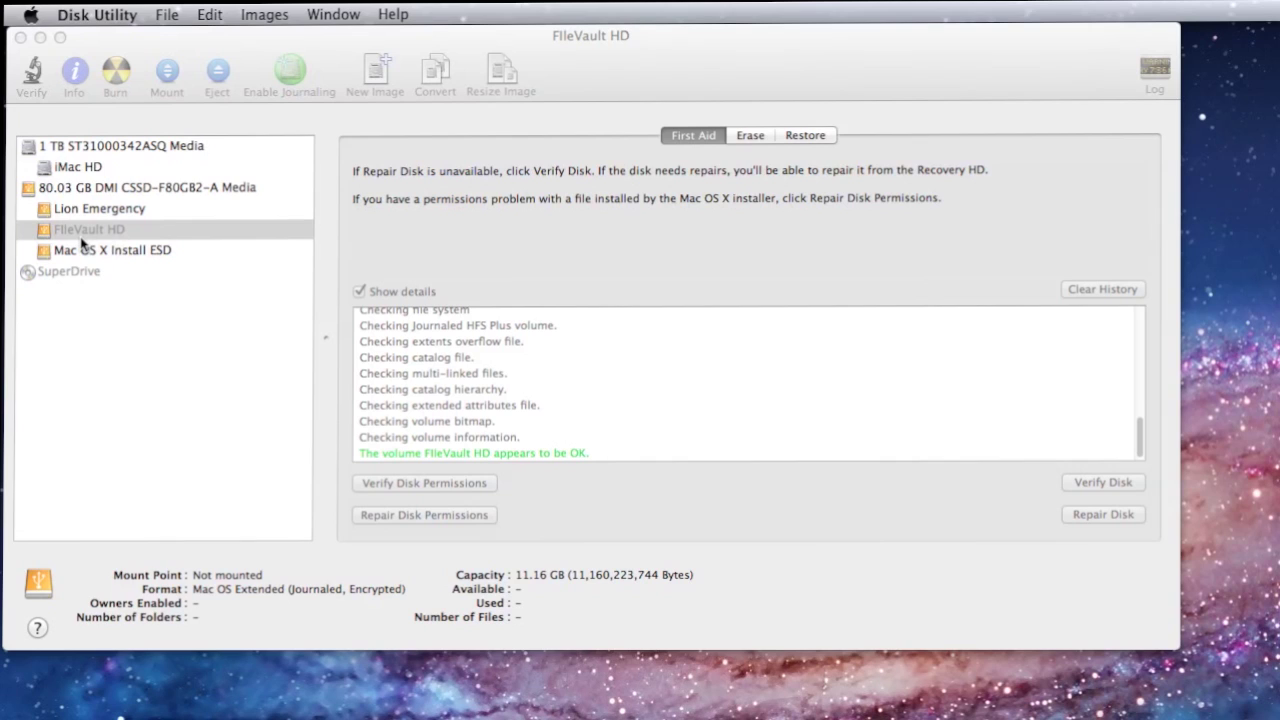
pyautogui.click(173, 22)
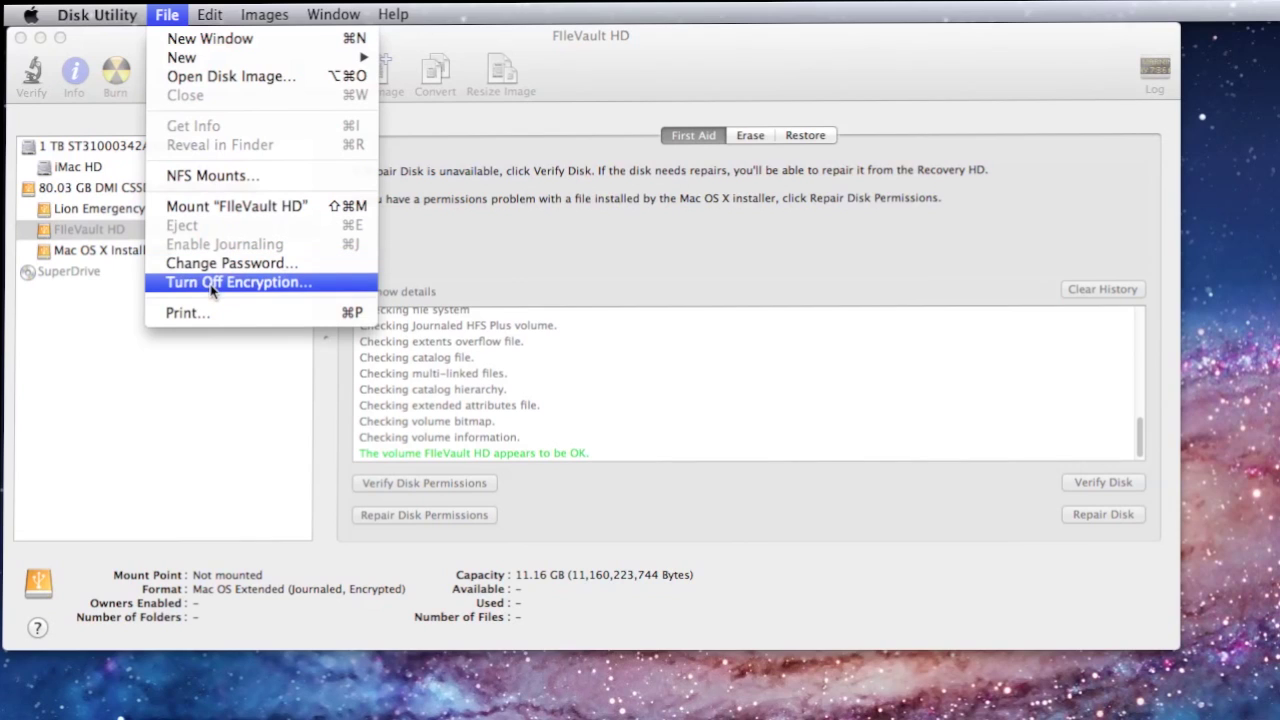
pyautogui.click(252, 208)
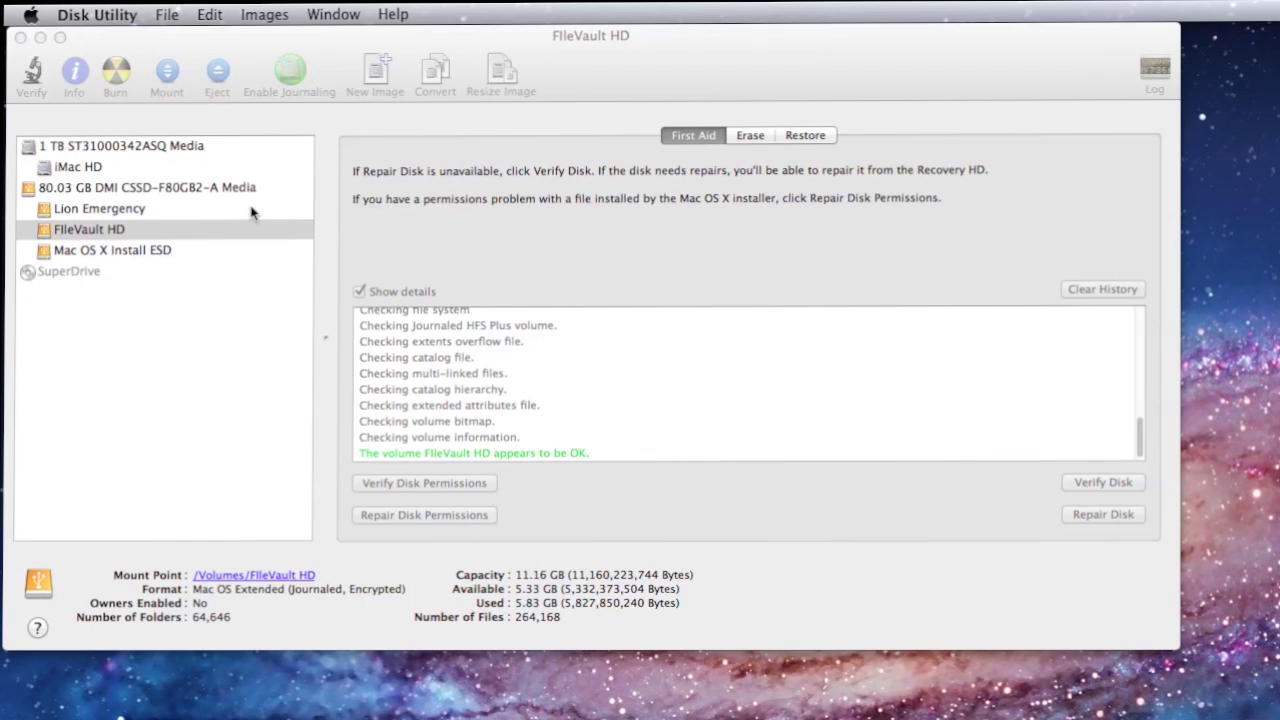
pyautogui.click(112, 230)
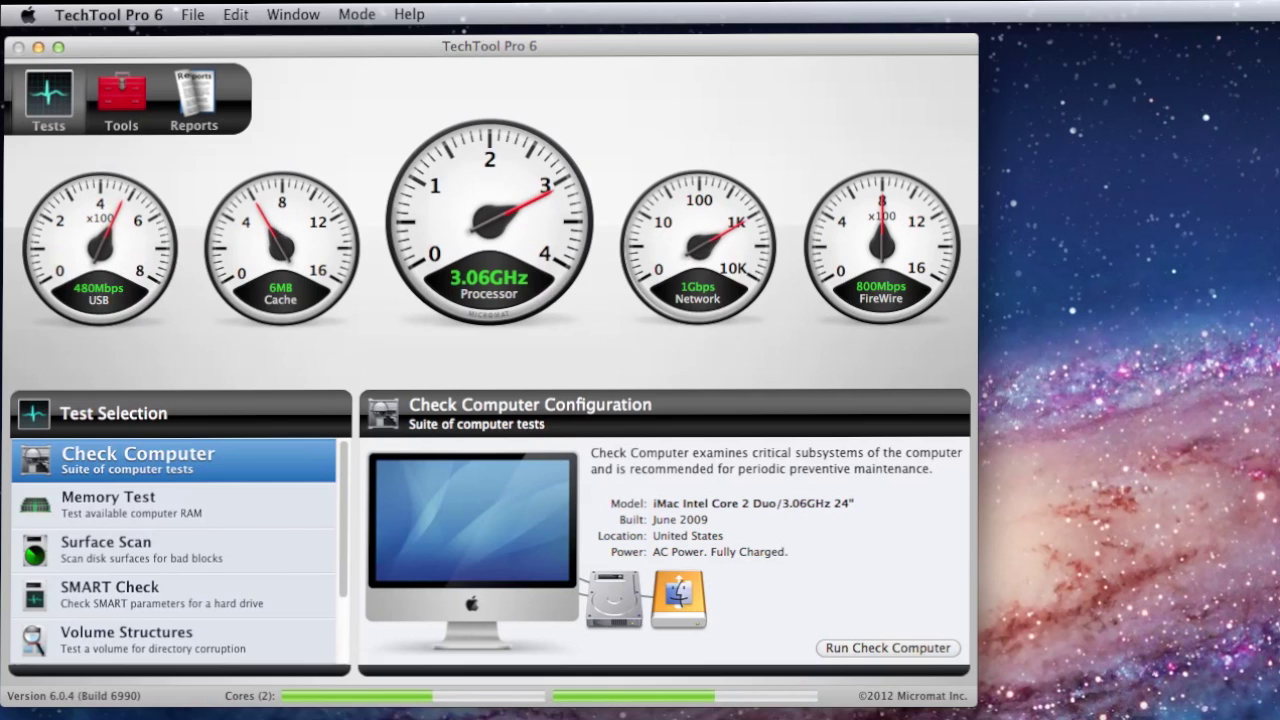
# In TechTool Pro 6, run Volume Rebuild on the FIleVault HD volume, authorizing it with the account password
pyautogui.click(133, 118)
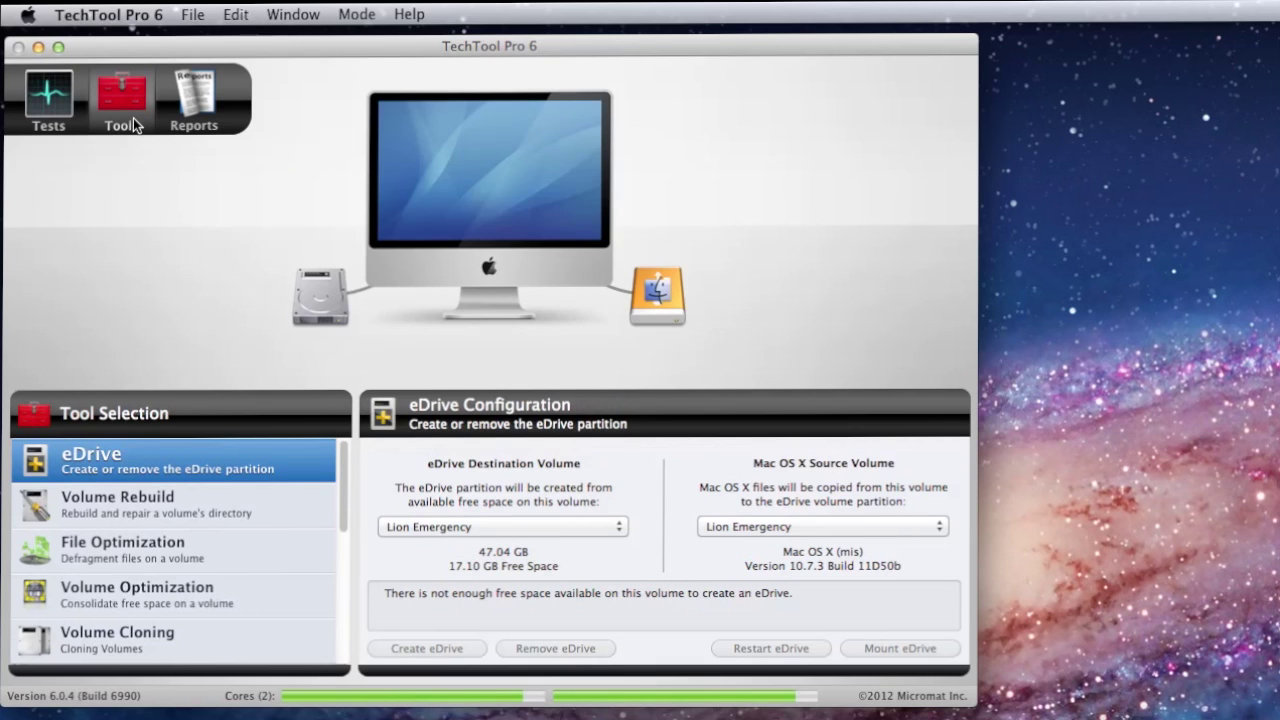
pyautogui.click(168, 506)
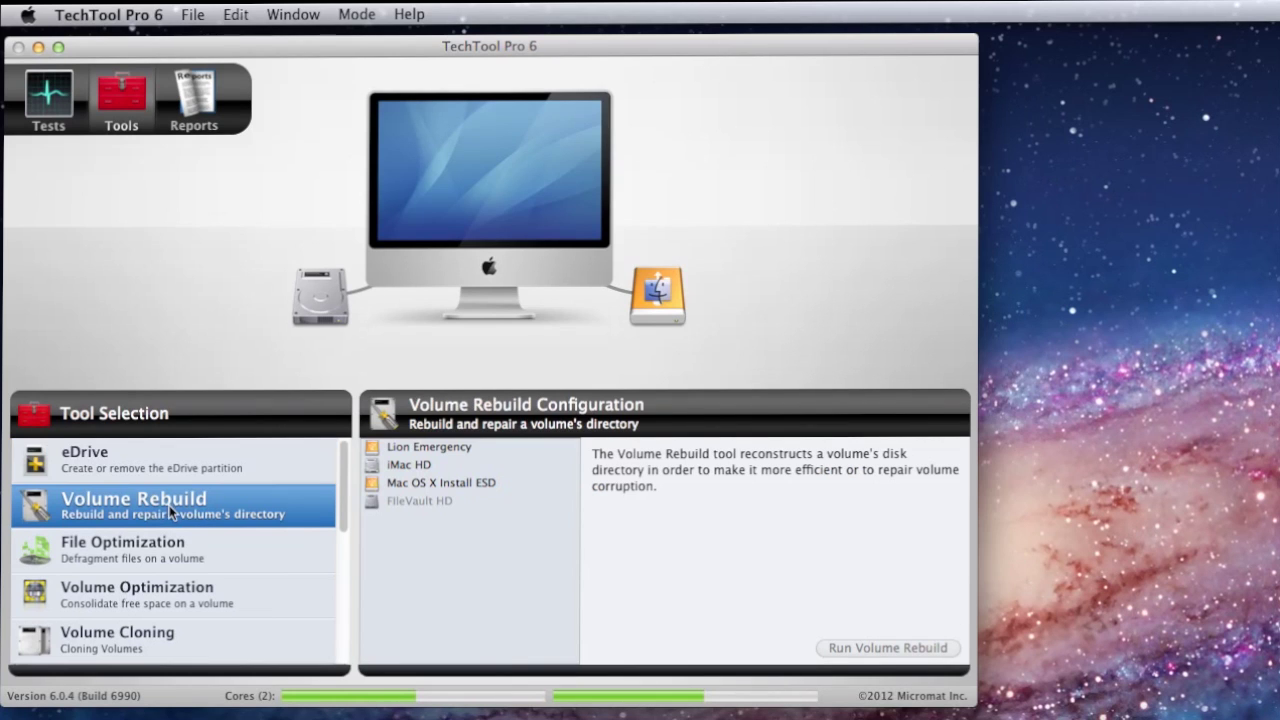
pyautogui.click(412, 502)
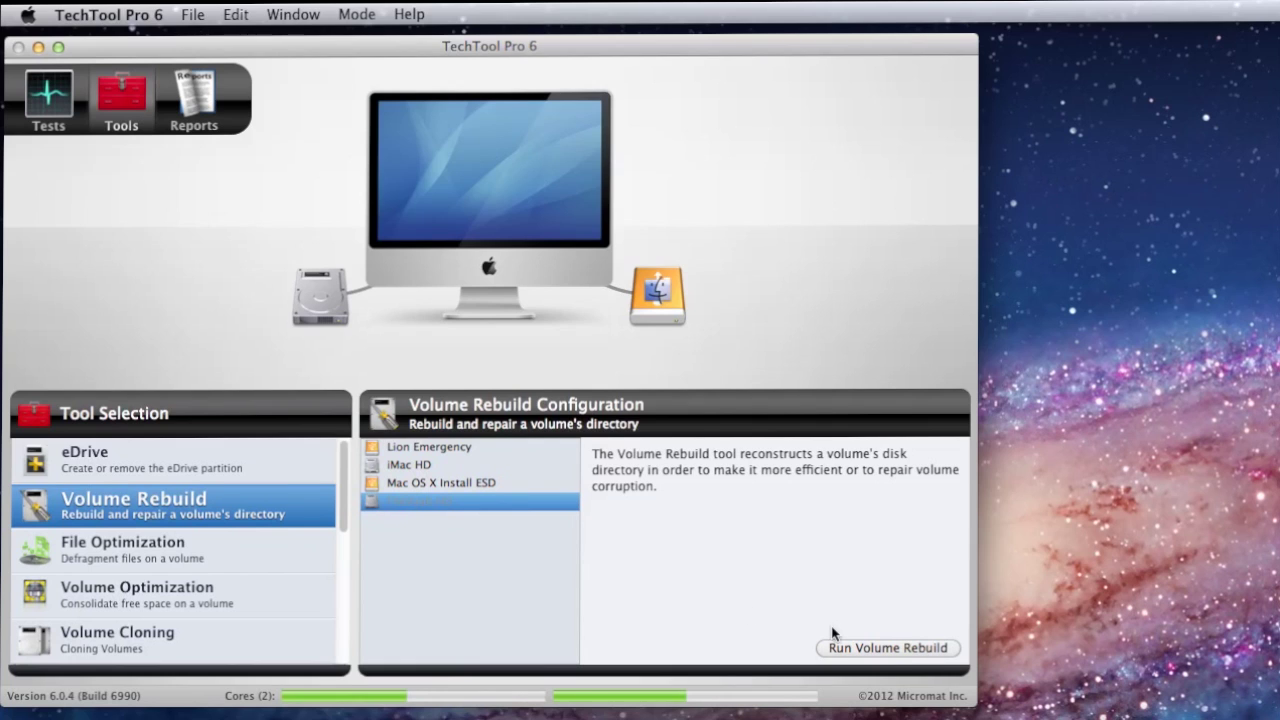
pyautogui.click(903, 652)
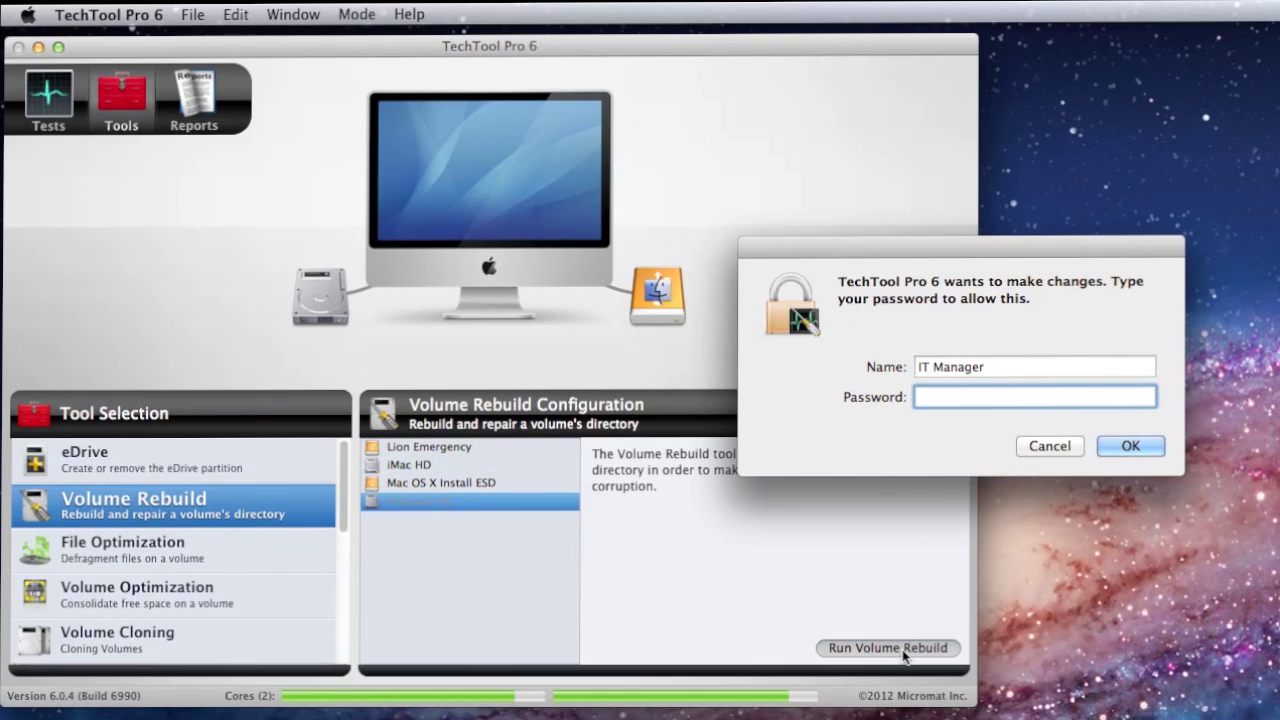
pyautogui.write('••••••••')
pyautogui.press('Return')
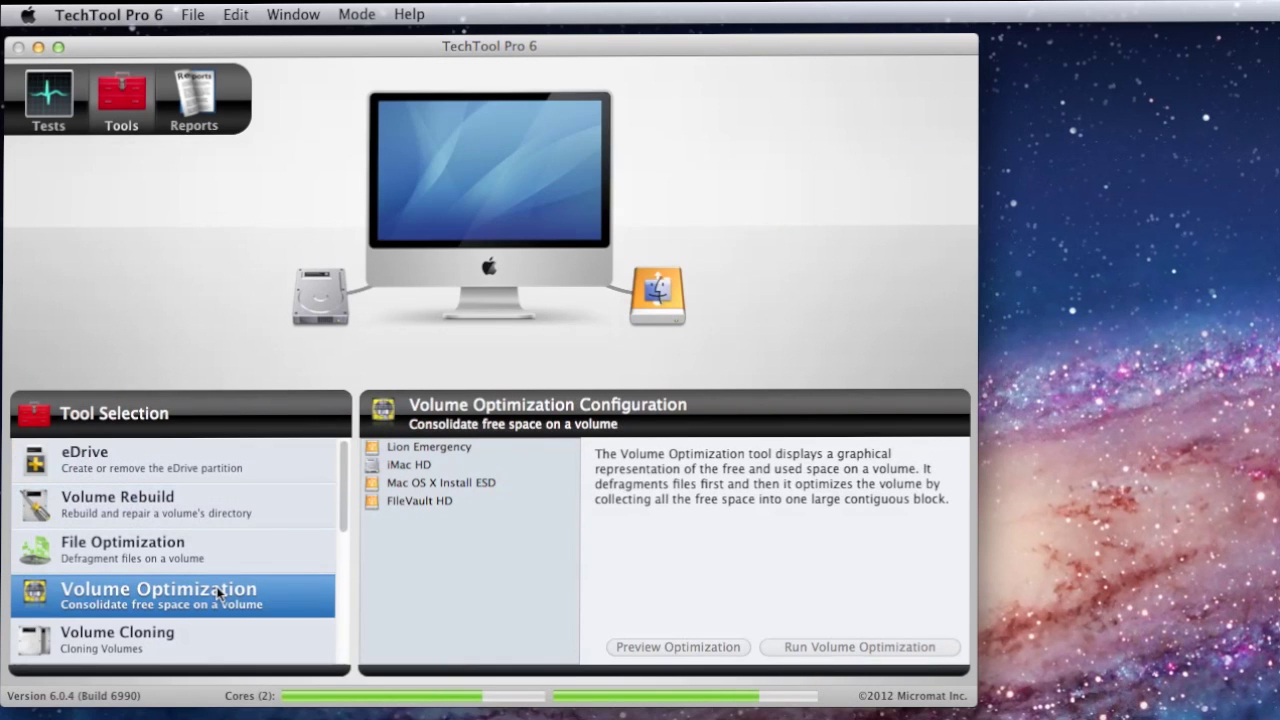
# Preview the Volume Optimization of the FIleVault HD volume
pyautogui.click(440, 501)
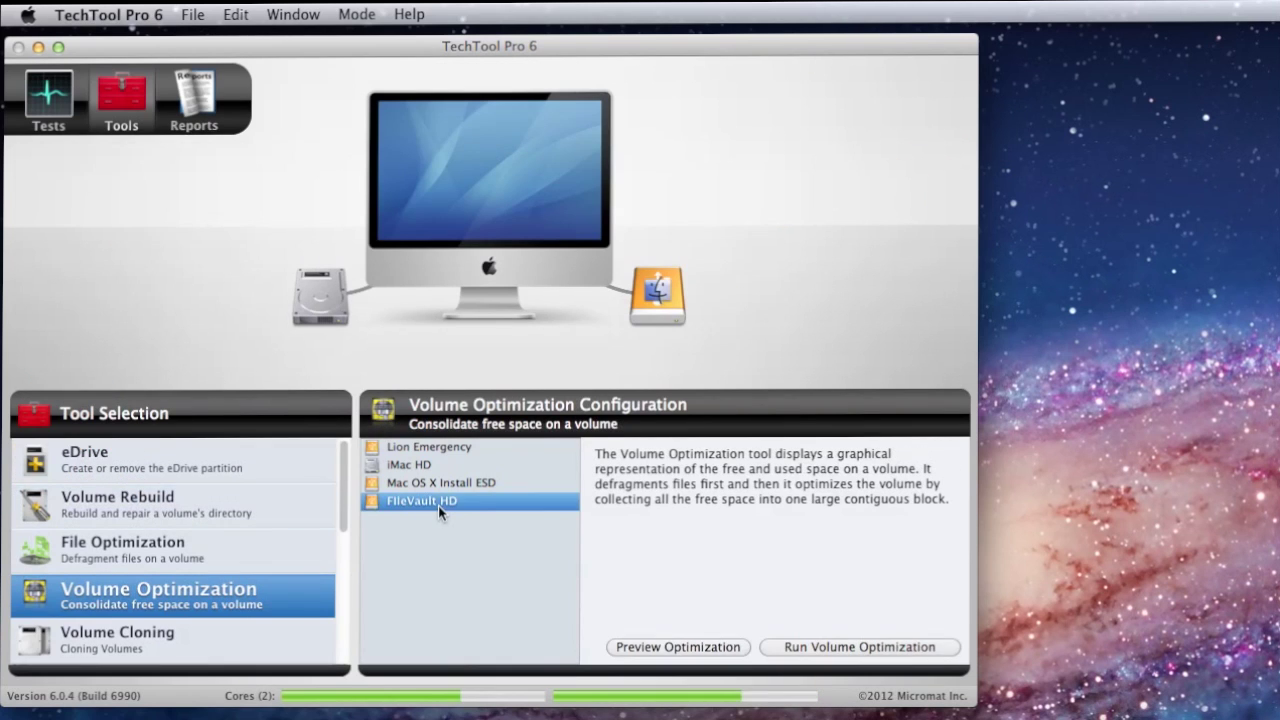
pyautogui.click(716, 640)
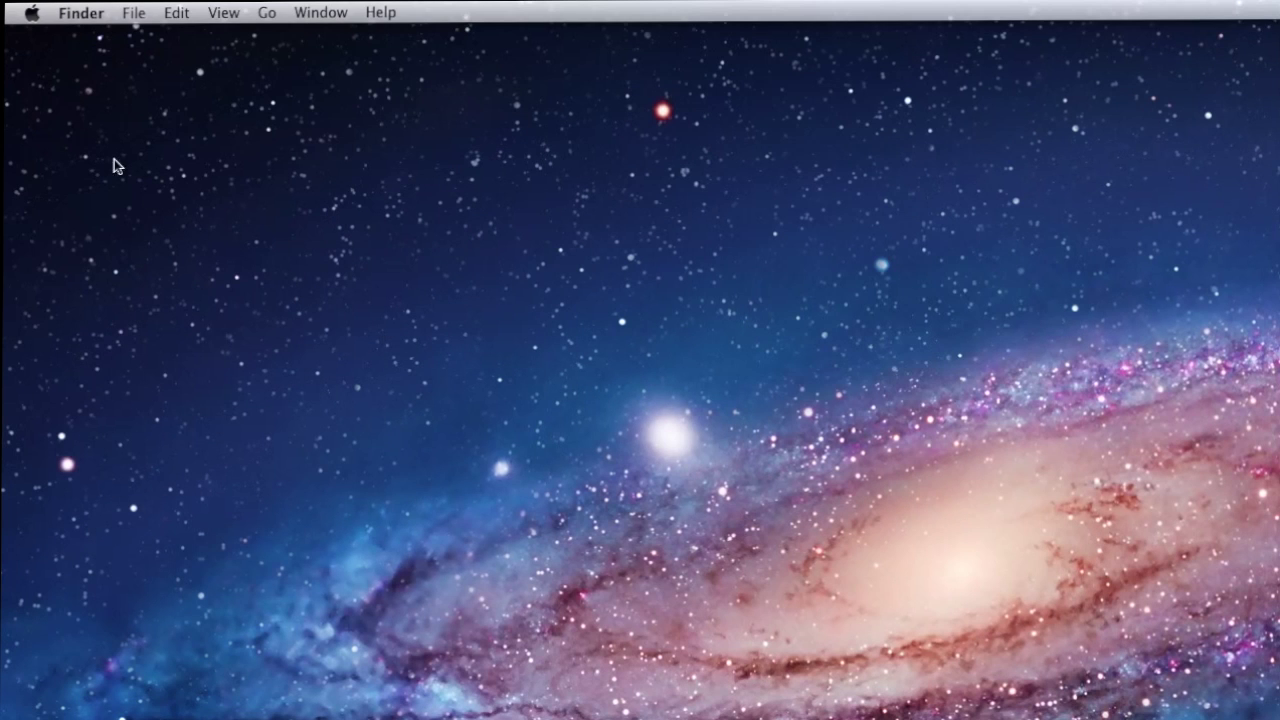
# Return to the desktop and open the Security & Privacy pane of System Preferences
pyautogui.click(33, 15)
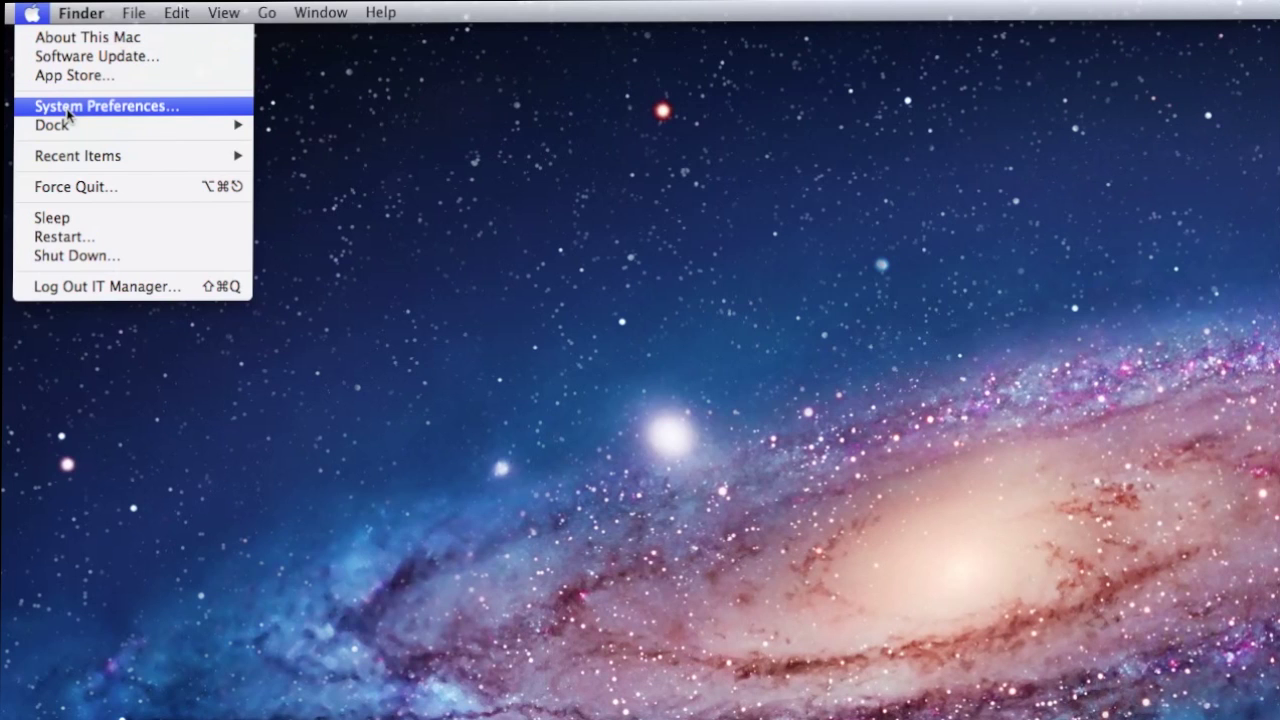
pyautogui.click(68, 106)
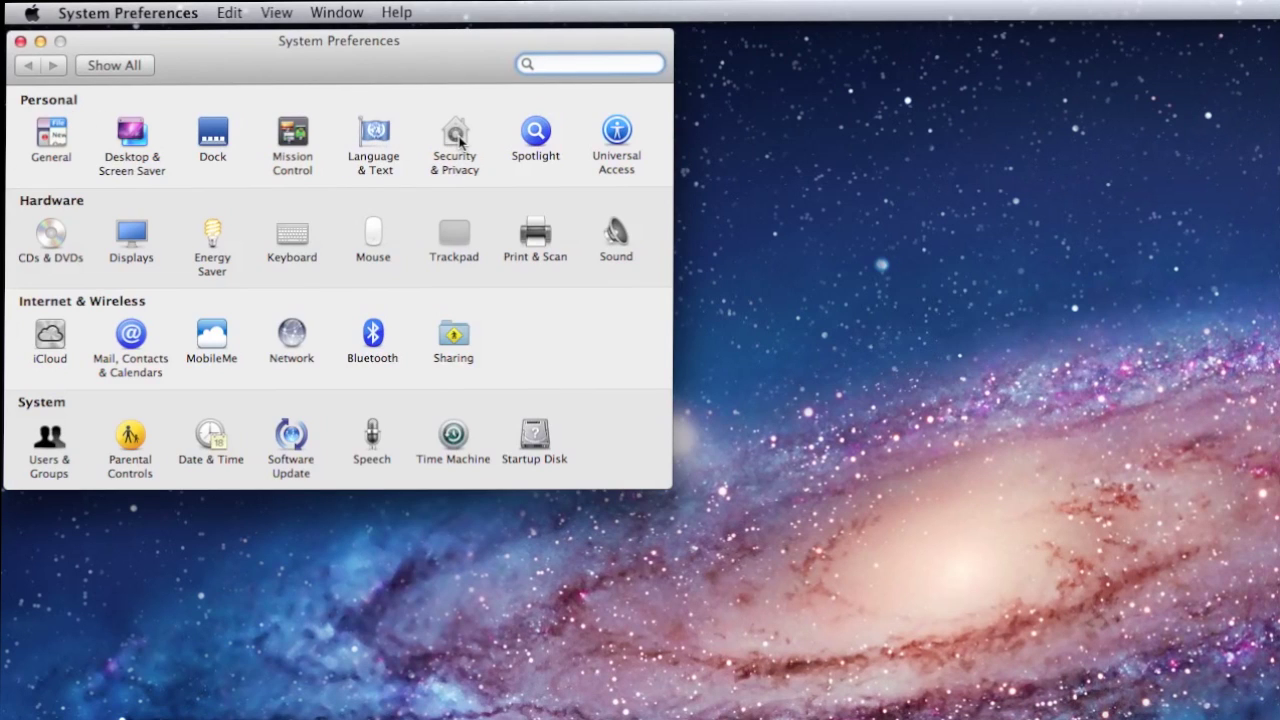
pyautogui.click(458, 136)
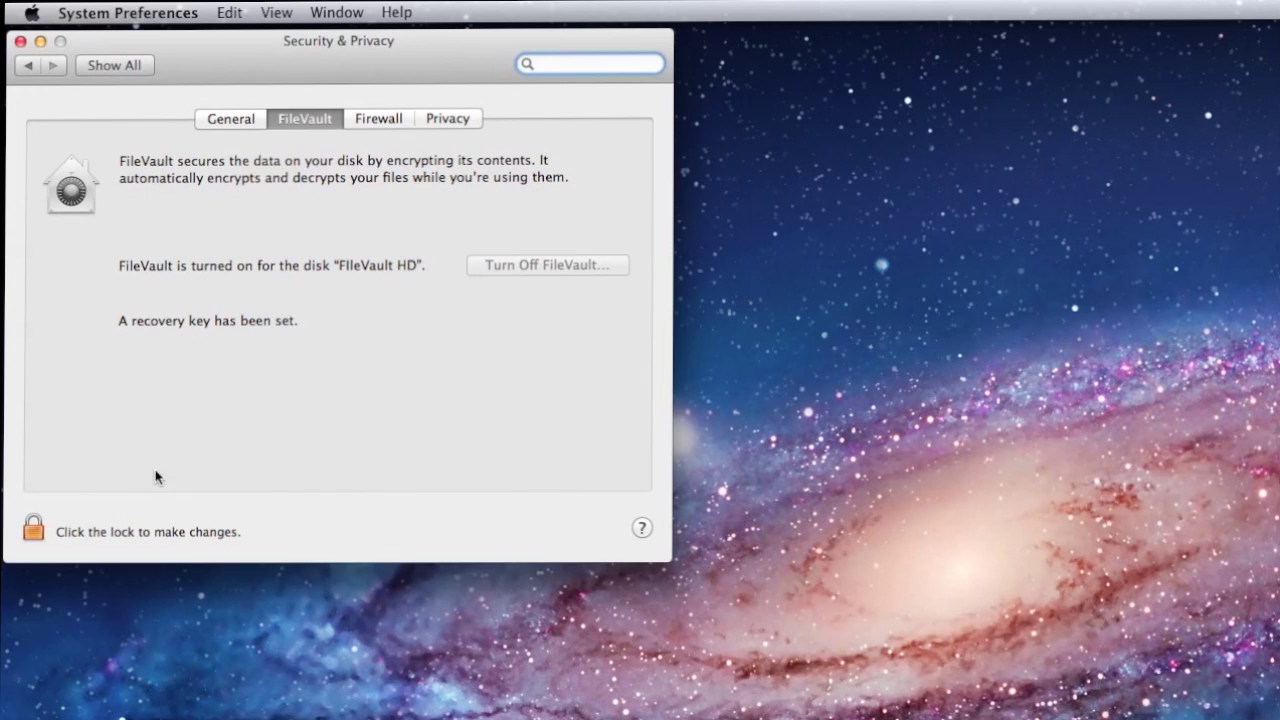
# Unlock the preferences with the account password and turn off FileVault, confirming that encryption is removed from the disk
pyautogui.click(36, 527)
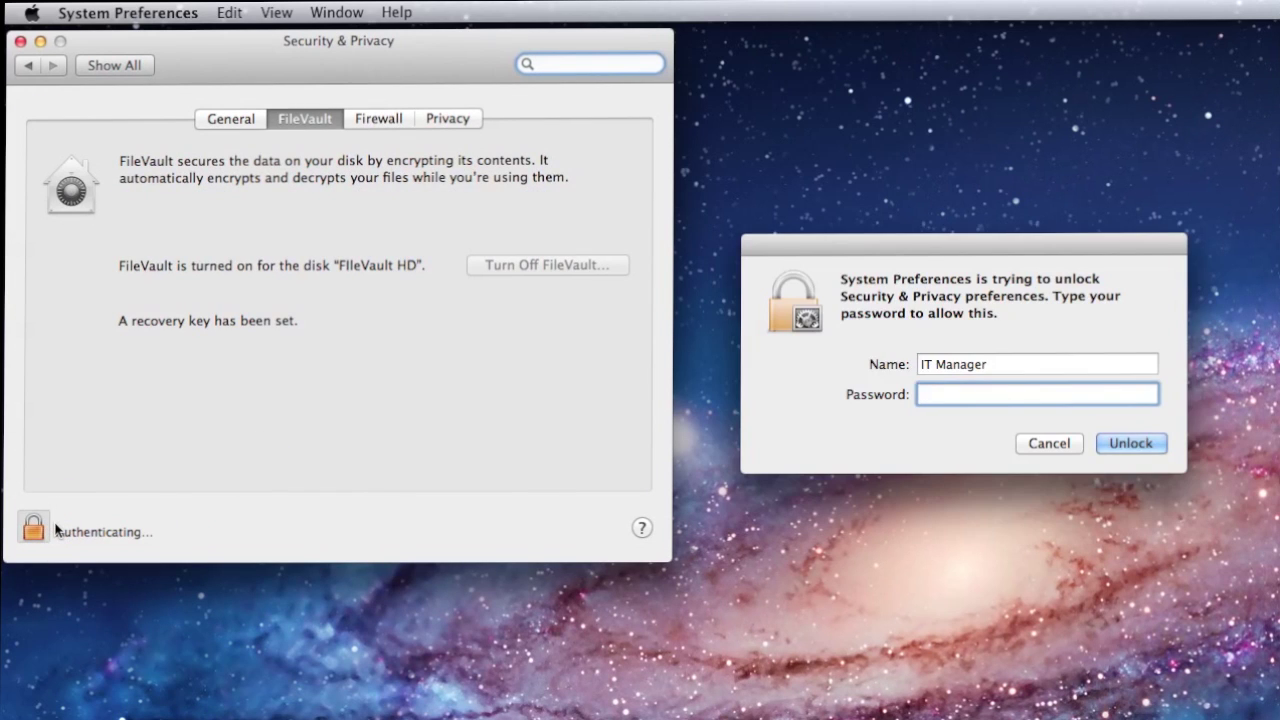
pyautogui.write('*******')
pyautogui.press('Return')
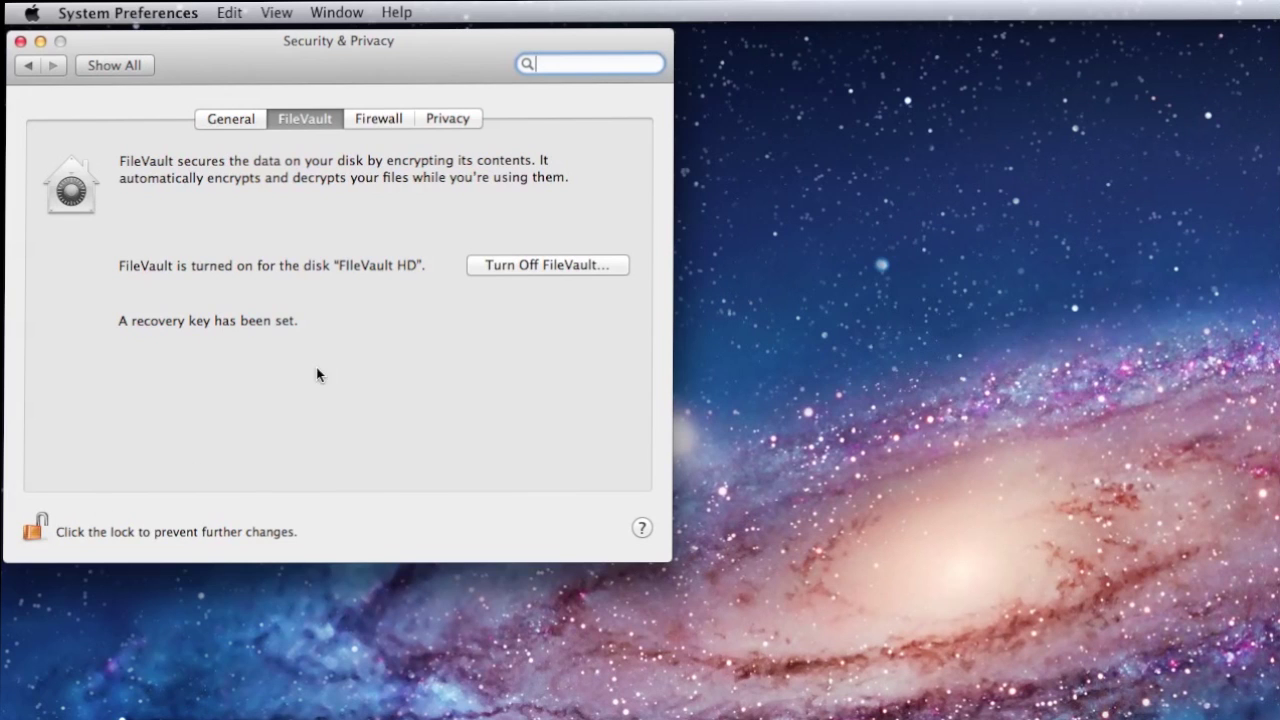
pyautogui.click(541, 265)
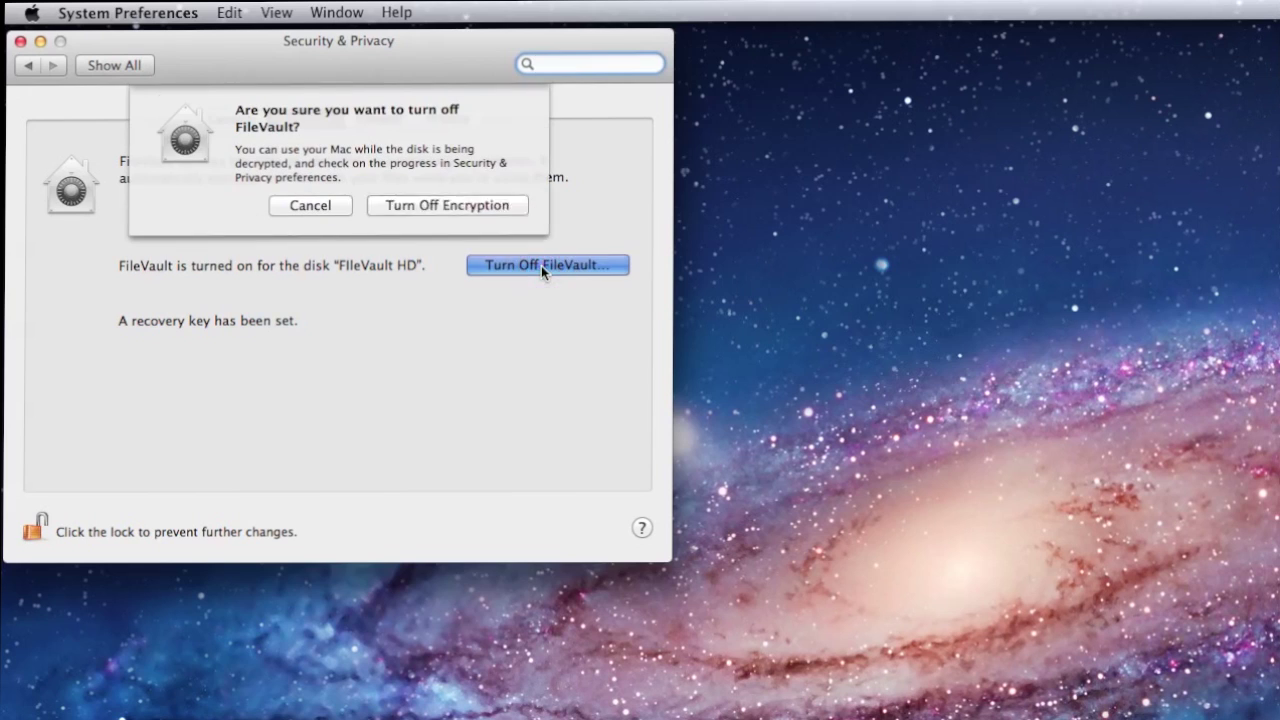
pyautogui.click(481, 207)
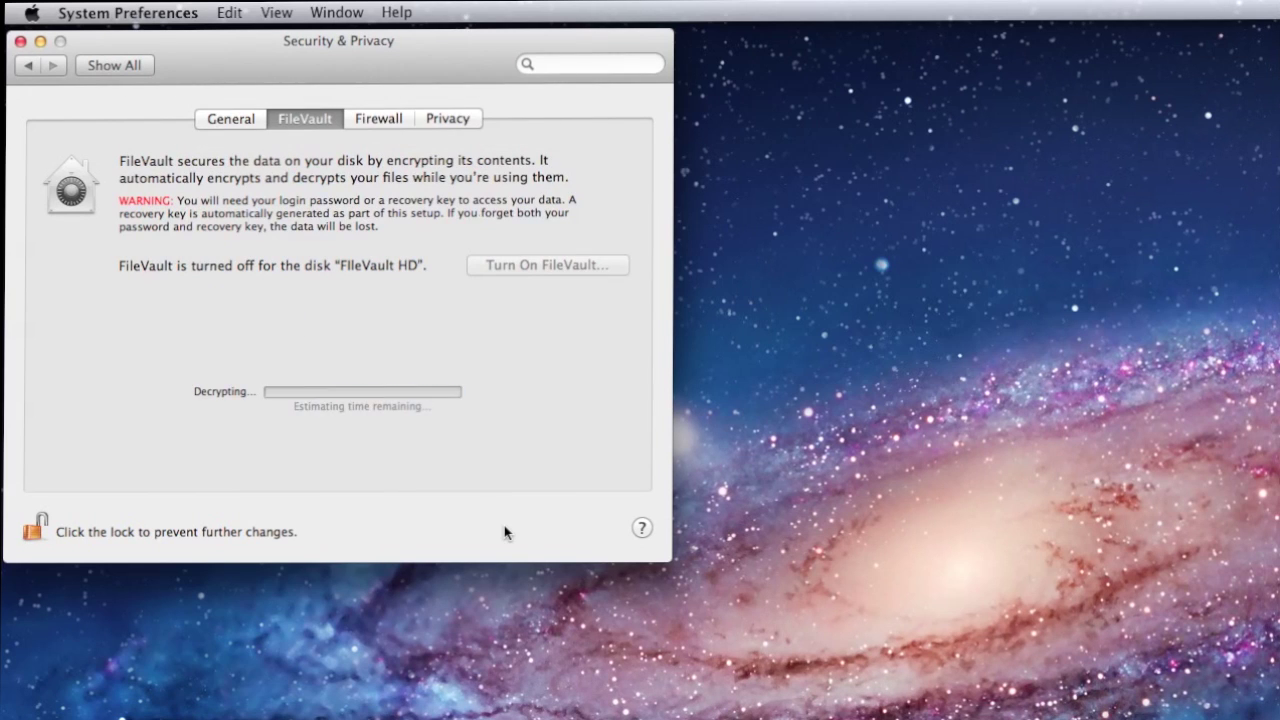